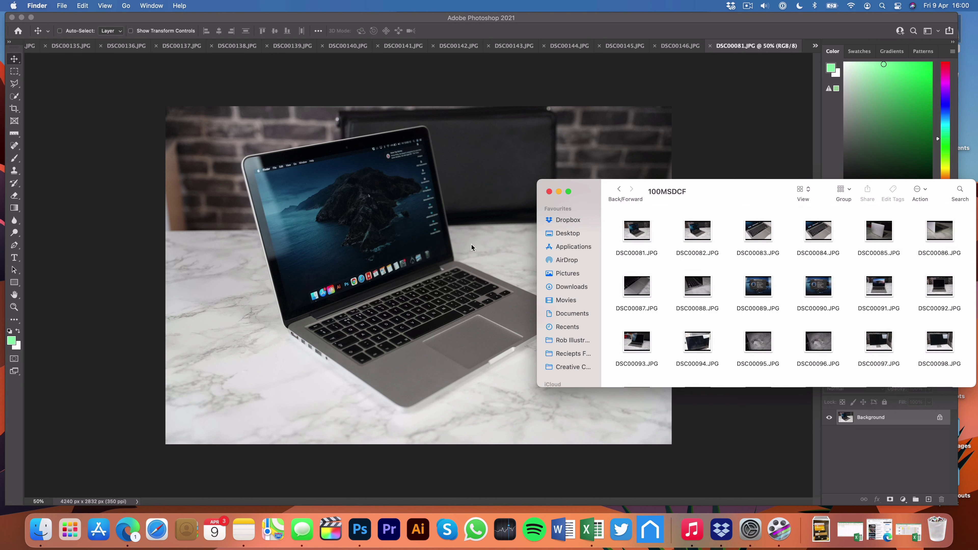
- Scroll through the 100MSDCF photos in Finder, then bring Photoshop back to the front
scroll(750, 265, "down", 1)
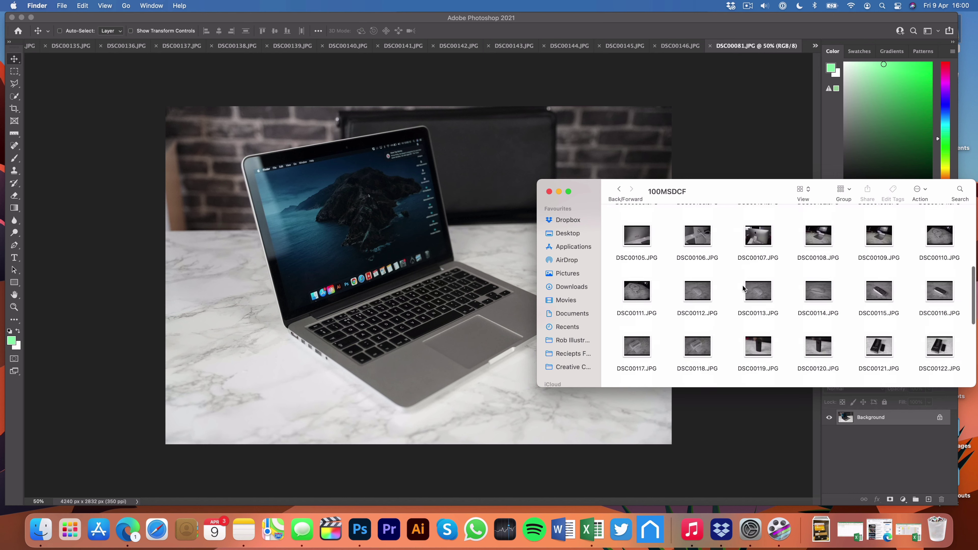
left_click(704, 131)
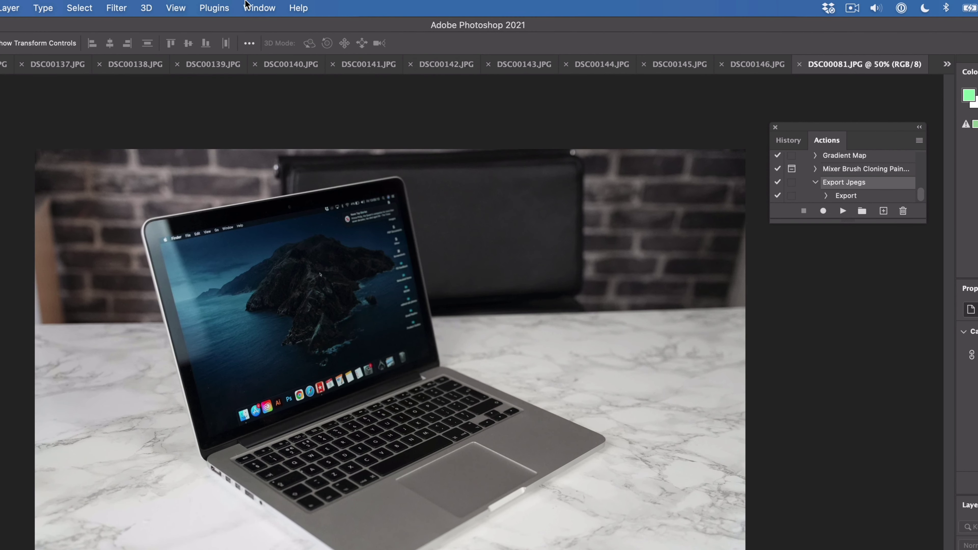
- Create a new action named 'eBay Export' in Default Actions and begin recording it
left_click(247, 5)
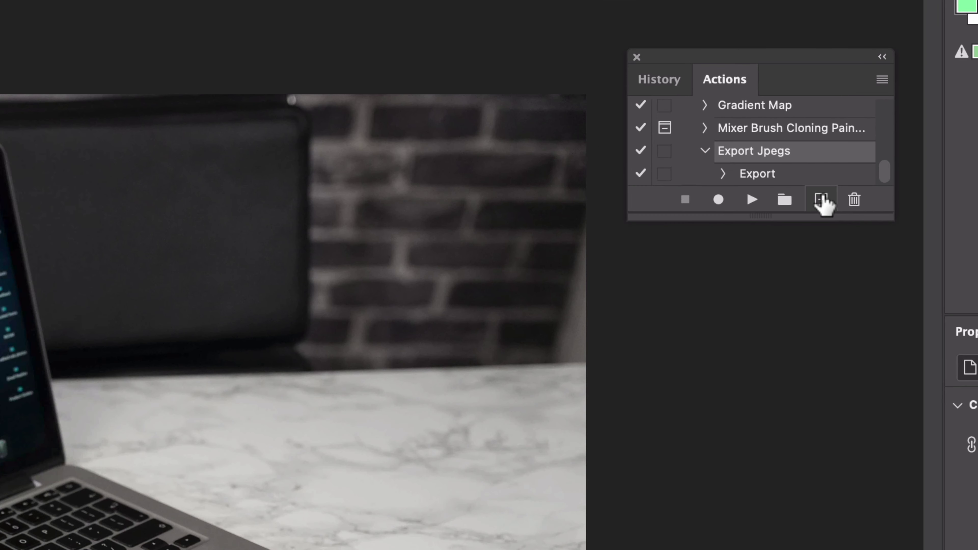
left_click(821, 201)
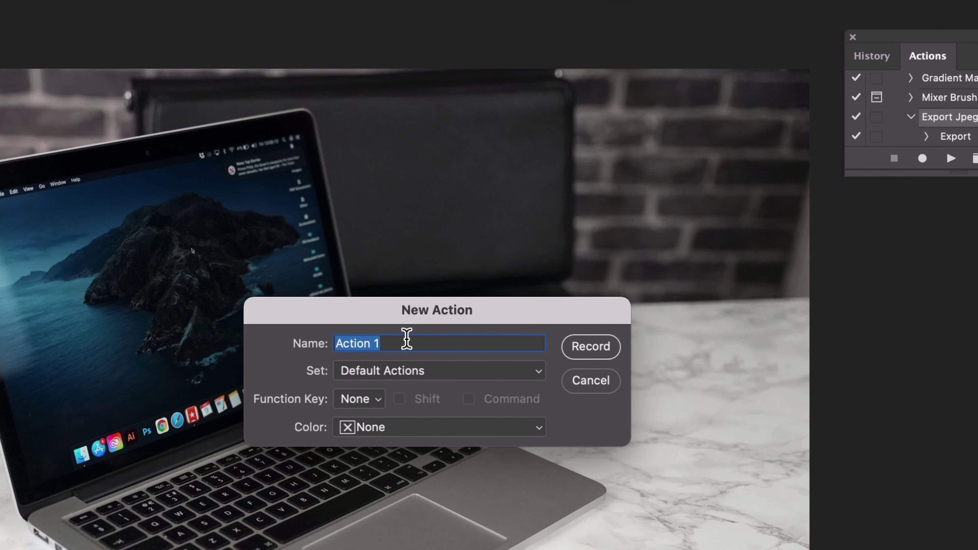
type("e")
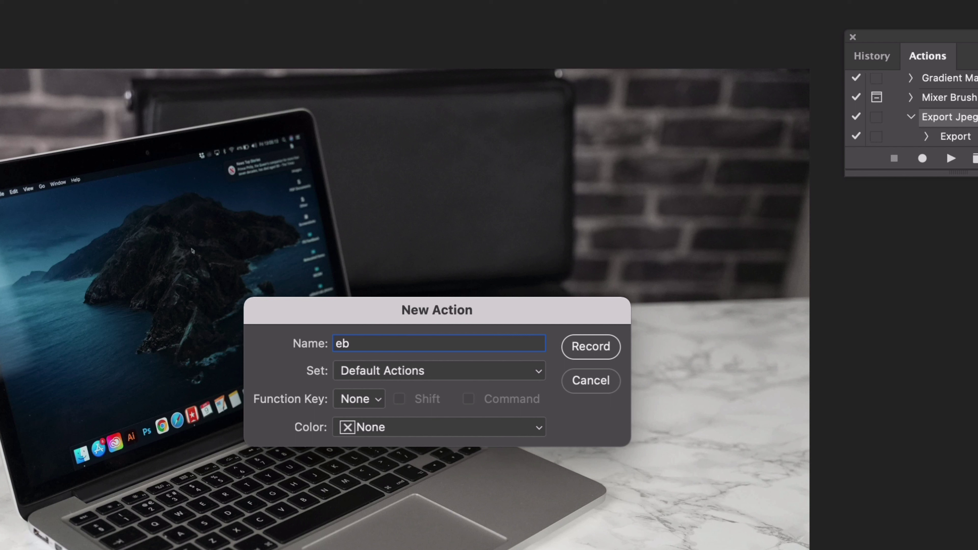
type("Bay Export")
left_click(593, 346)
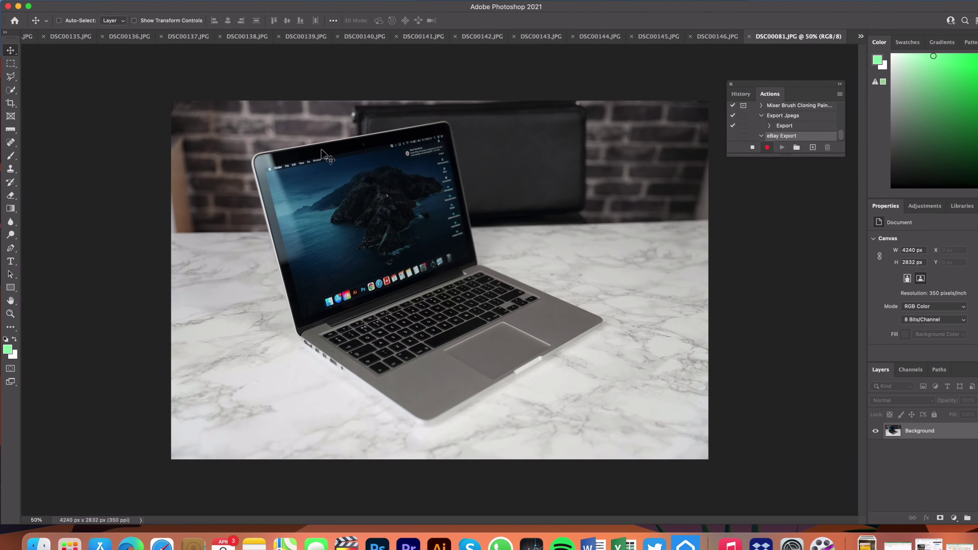
- Resize the photo in Image Size to 1000 × 668 pixels at 72 pixels/inch
left_click(120, 0)
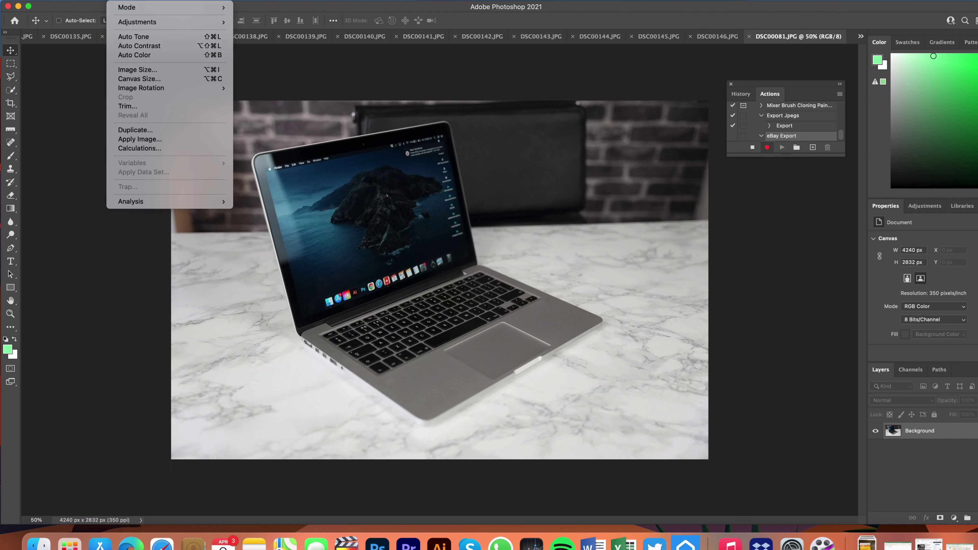
left_click(161, 72)
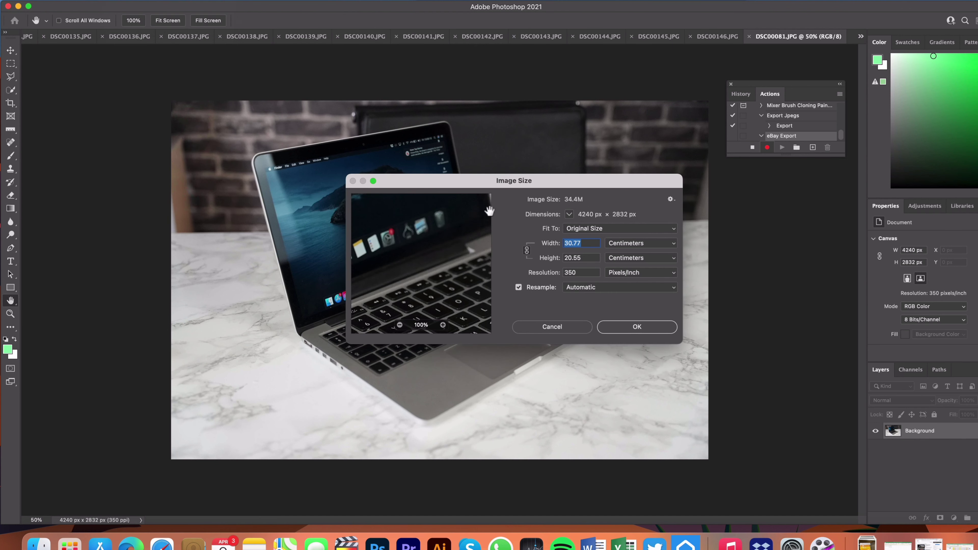
left_click(625, 243)
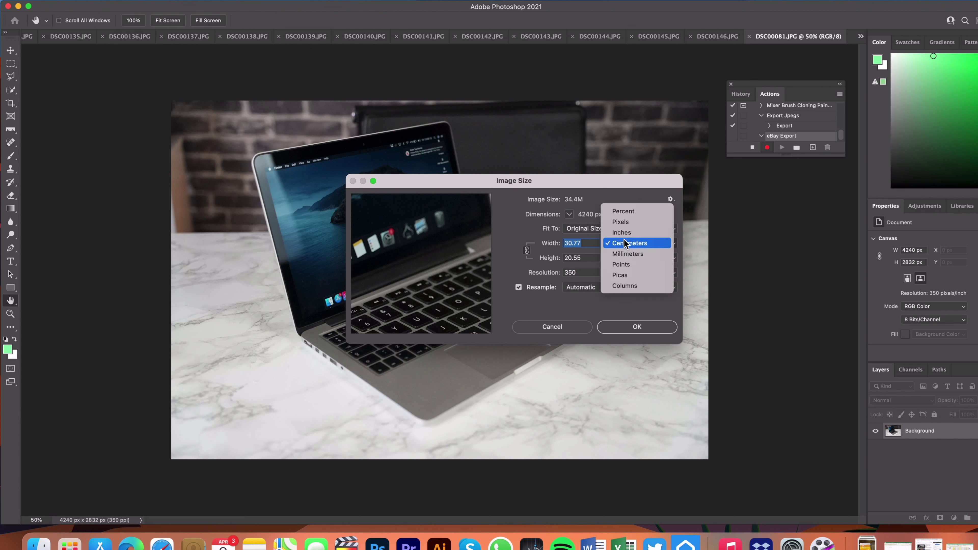
left_click(626, 222)
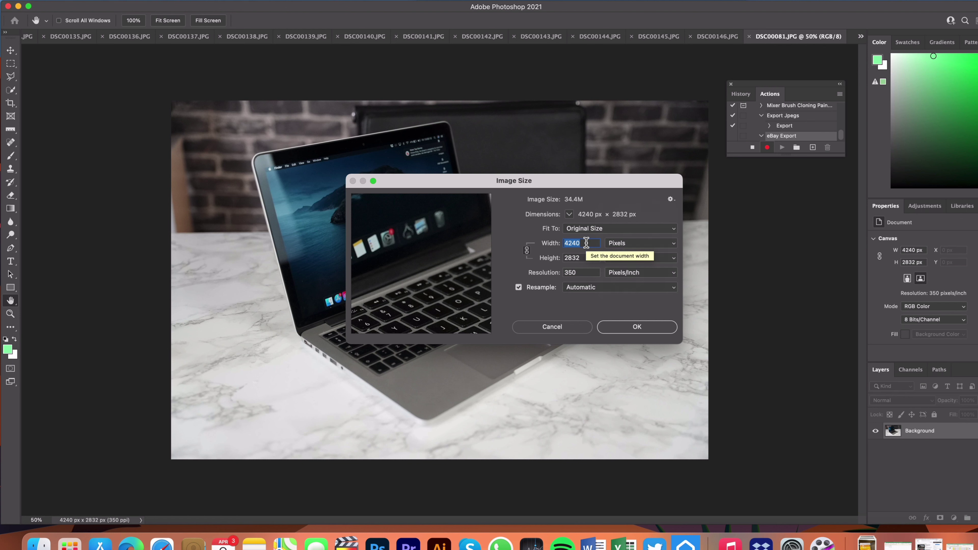
type("1000")
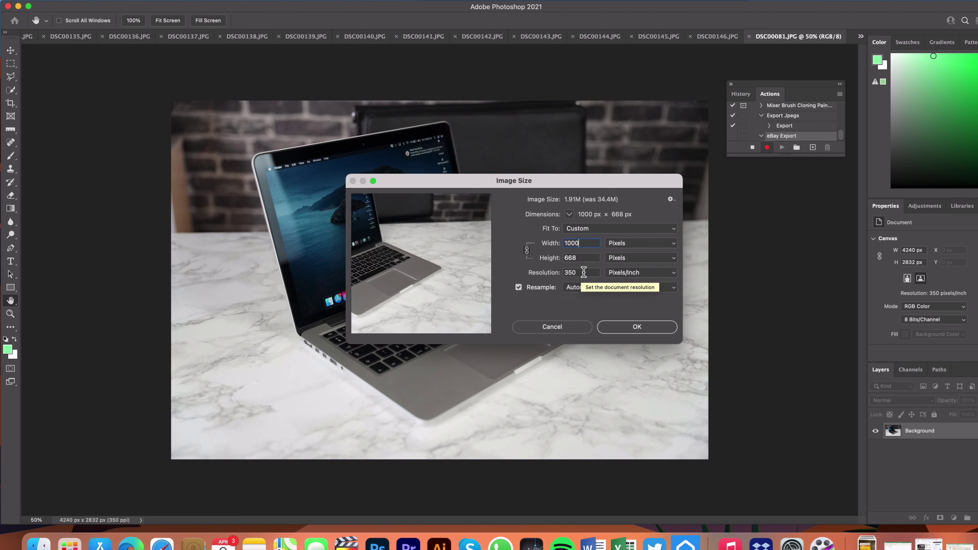
double_click(584, 273)
type("72")
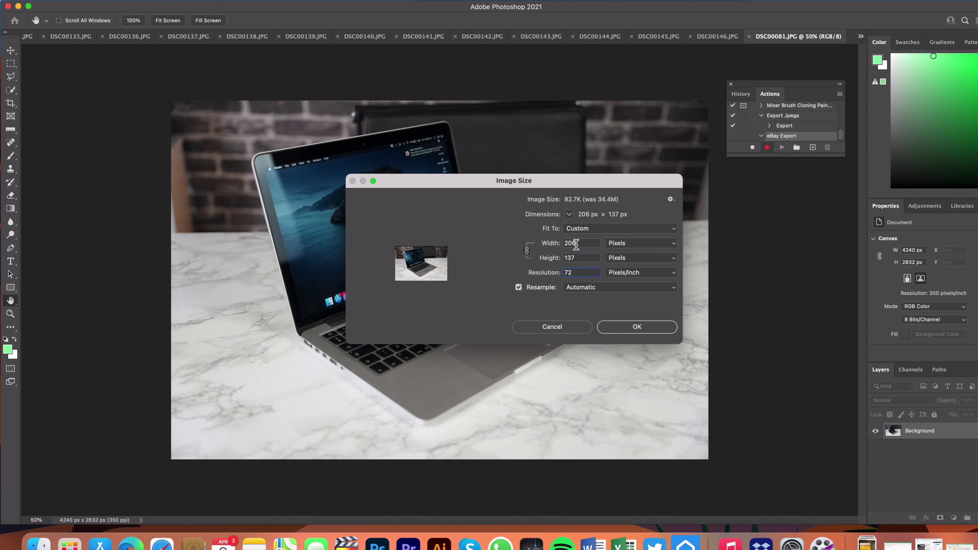
double_click(575, 243)
type("1000")
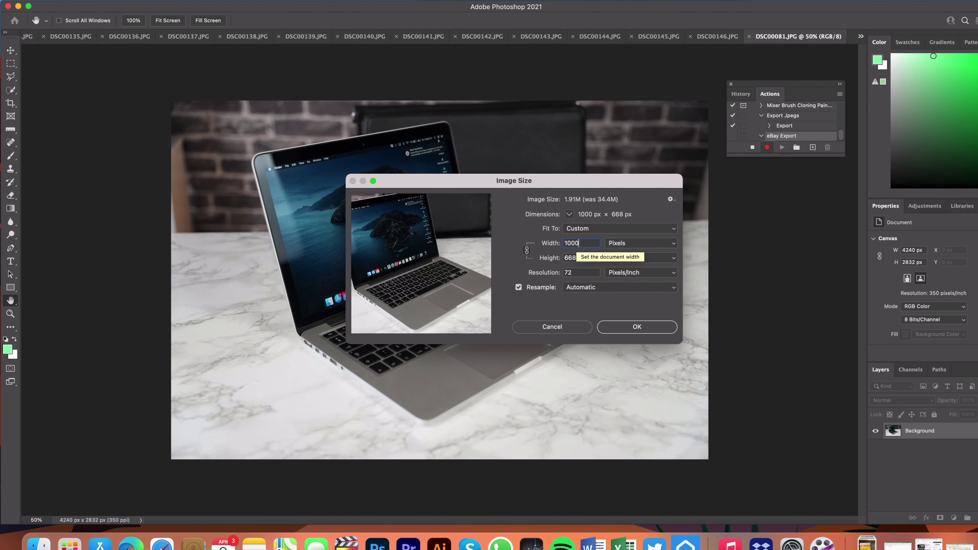
left_click(581, 311)
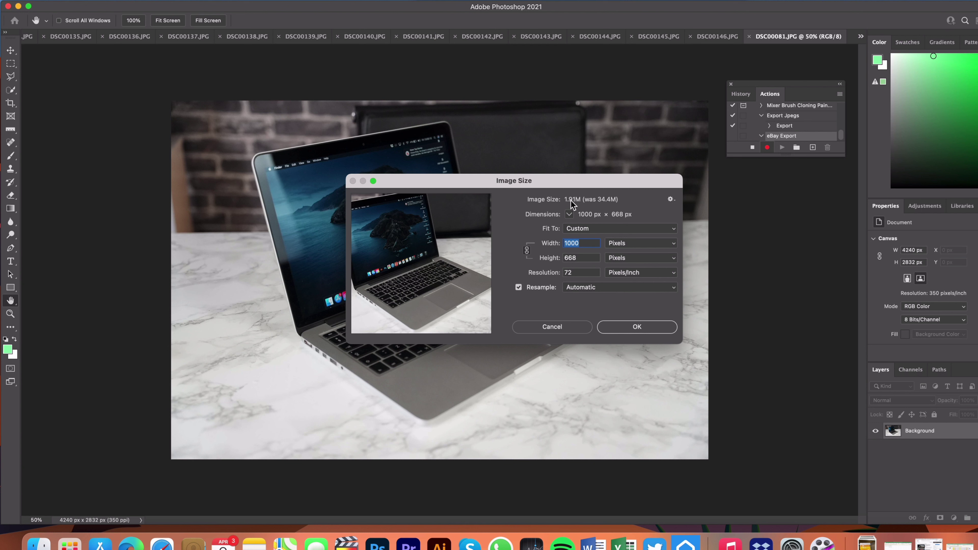
left_click(638, 327)
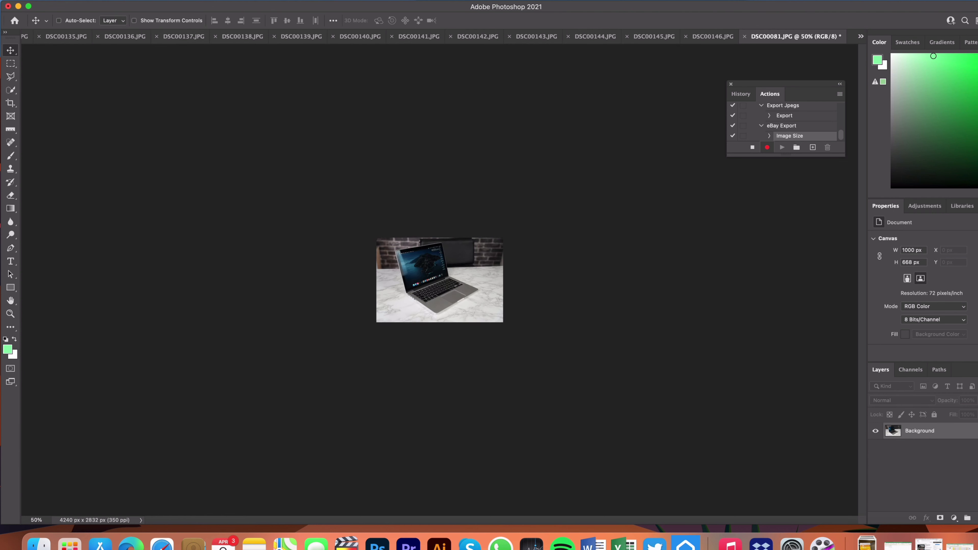
- Save the resized photo as a quality-10 JPEG into the Exported Images folder
left_click(79, 0)
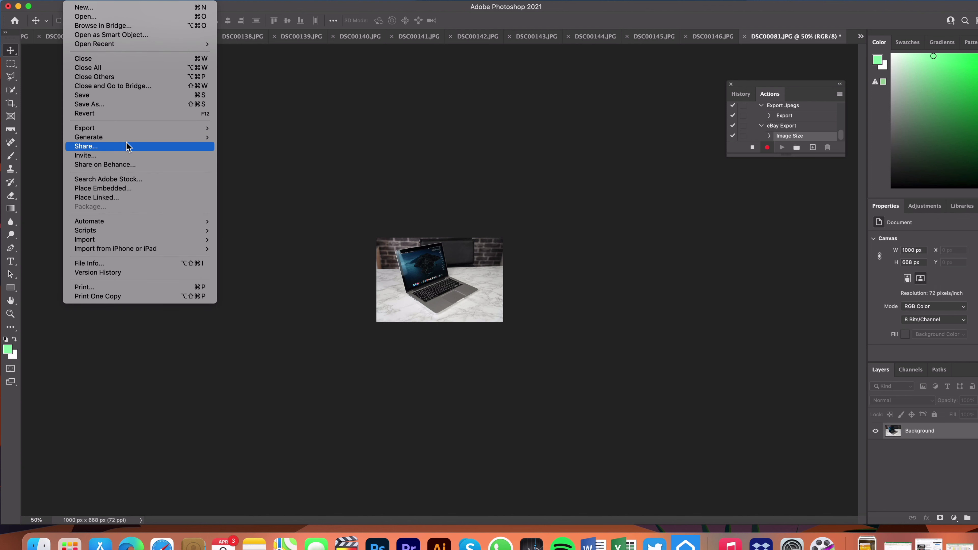
left_click(125, 104)
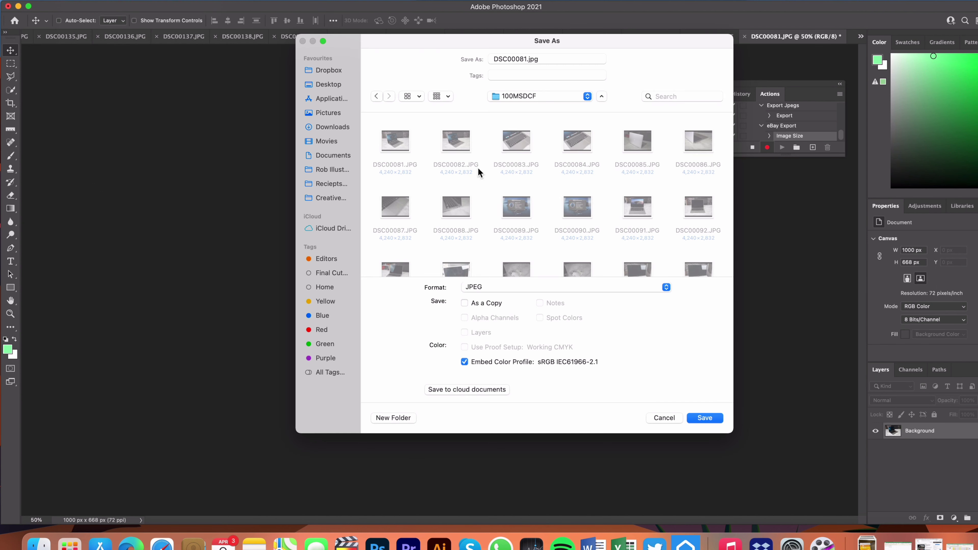
left_click(527, 99)
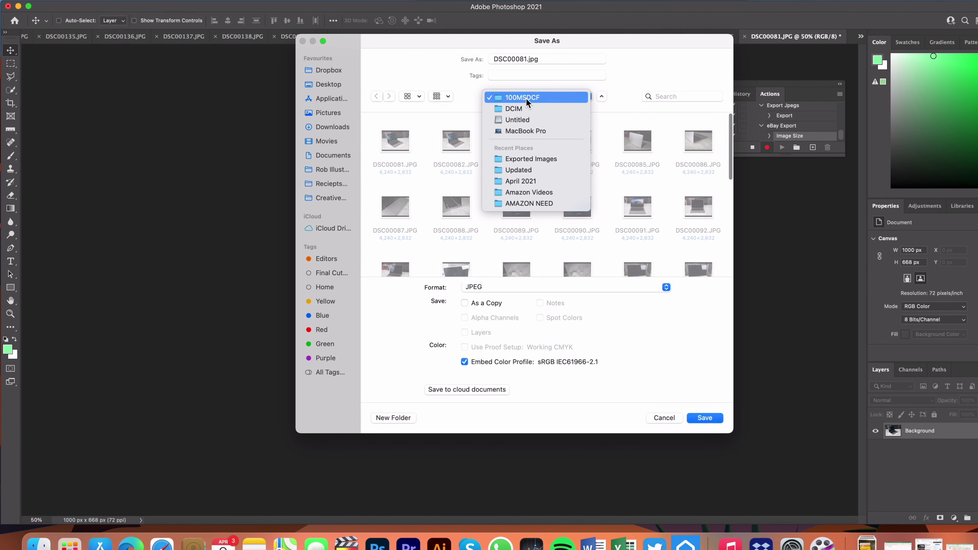
left_click(528, 159)
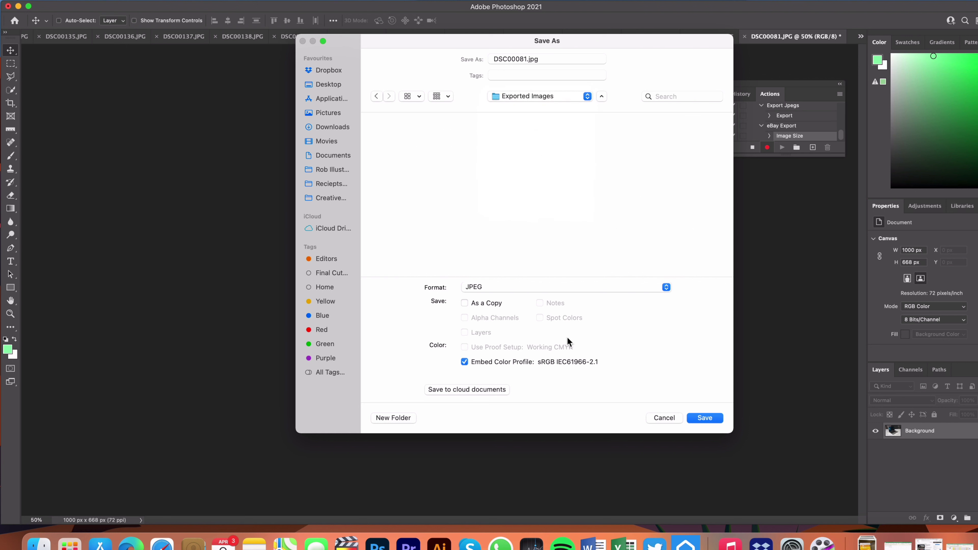
left_click(705, 418)
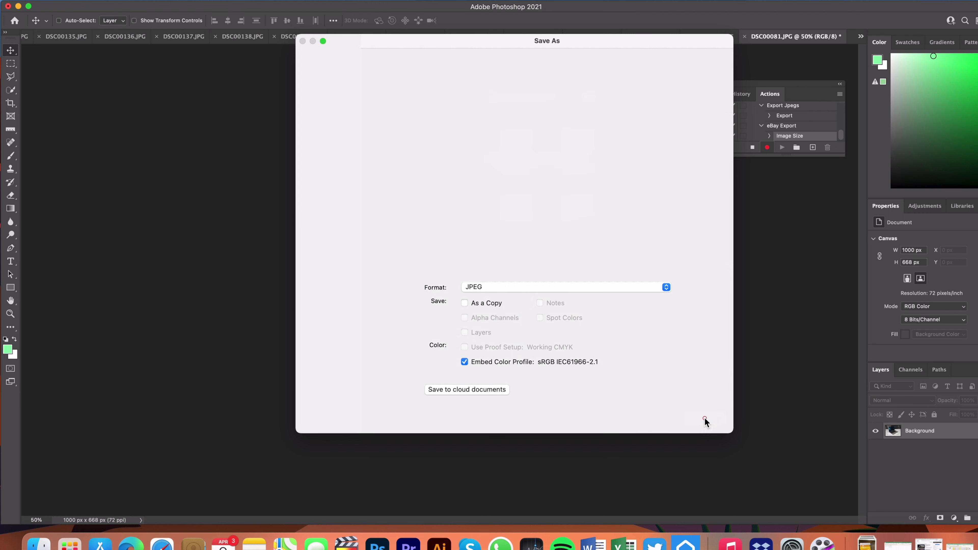
left_click_drag(534, 184, 521, 188)
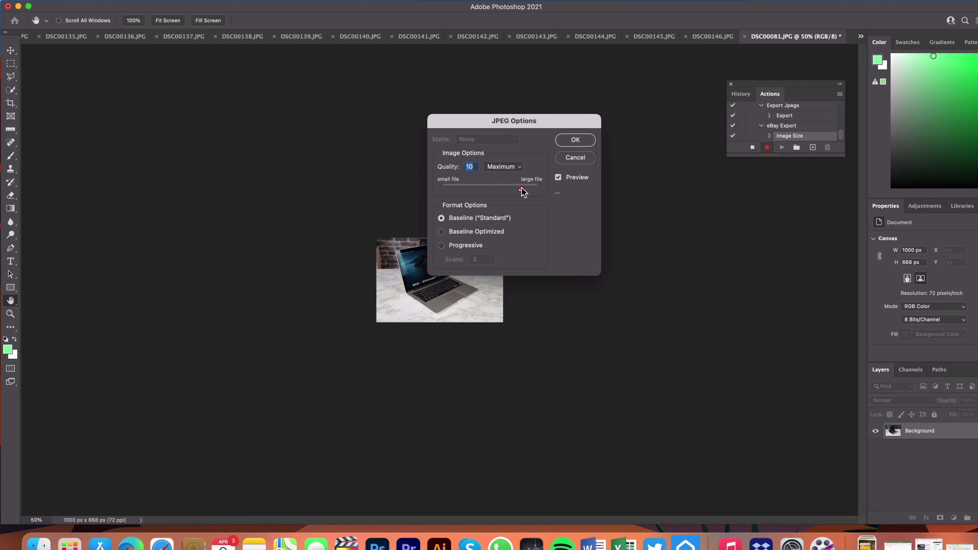
left_click(578, 139)
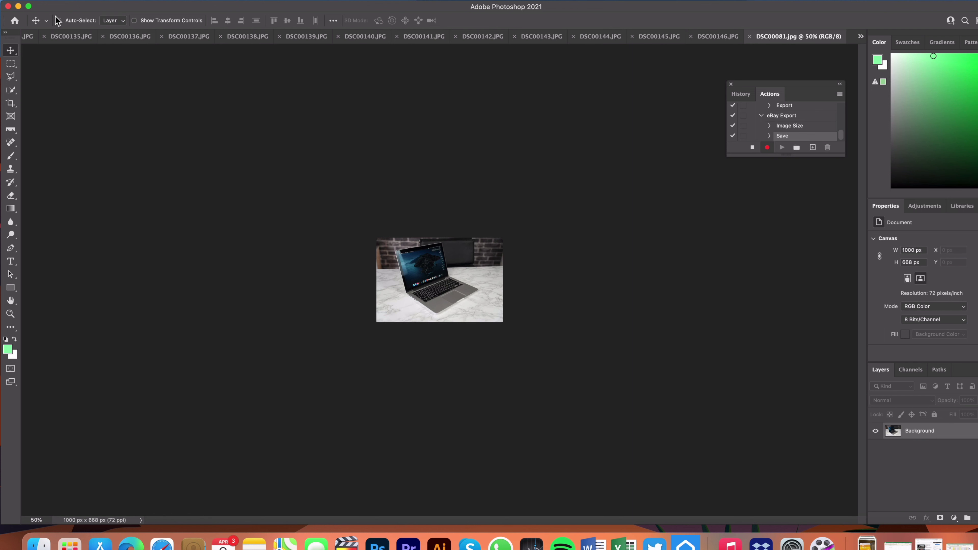
- Stop recording the eBay Export action
left_click(73, 2)
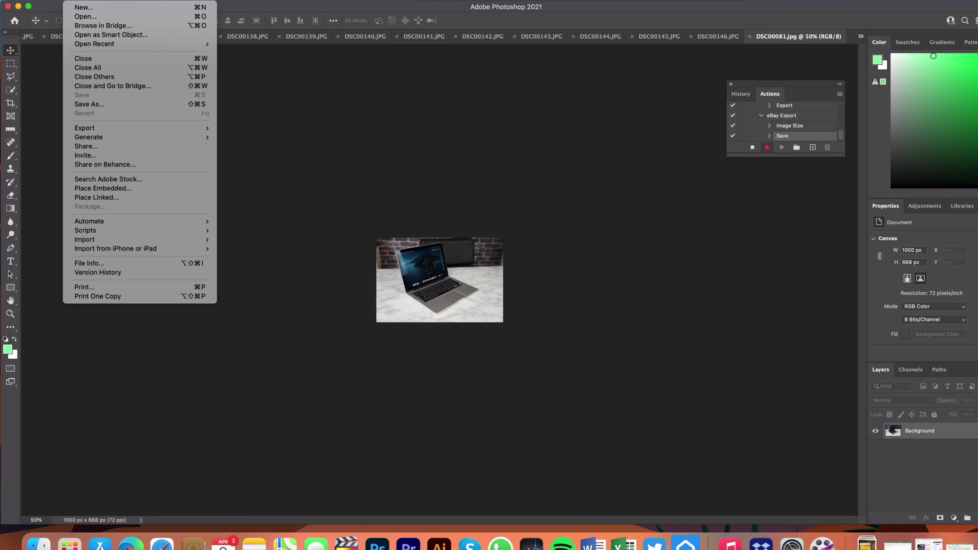
left_click(639, 118)
left_click(752, 148)
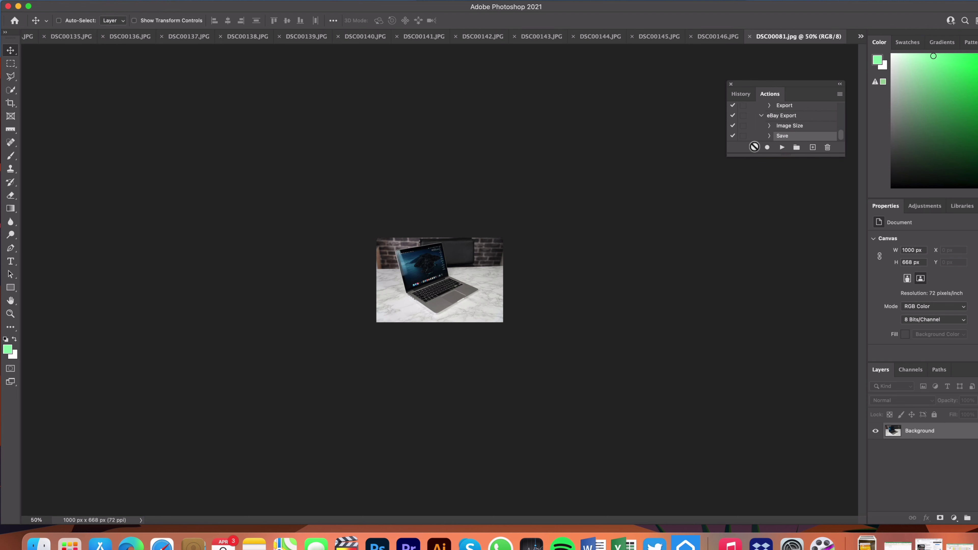
- Set up Automate > Batch to run eBay Export on the opened files
left_click(73, 2)
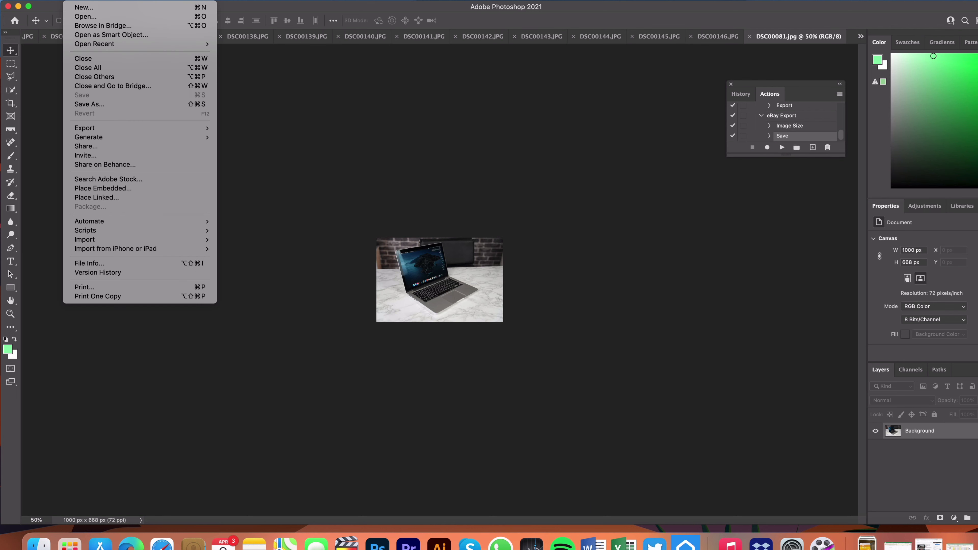
mouse_move(133, 223)
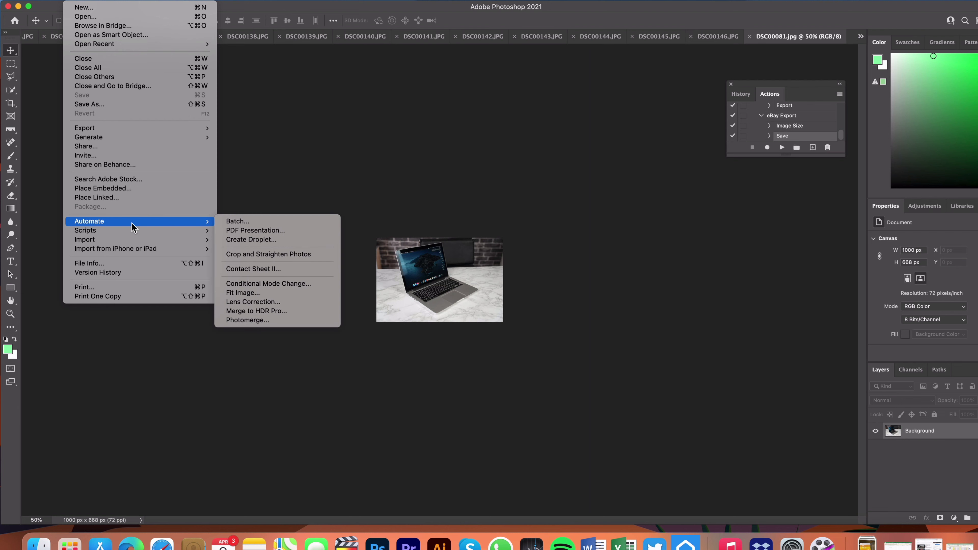
left_click(274, 225)
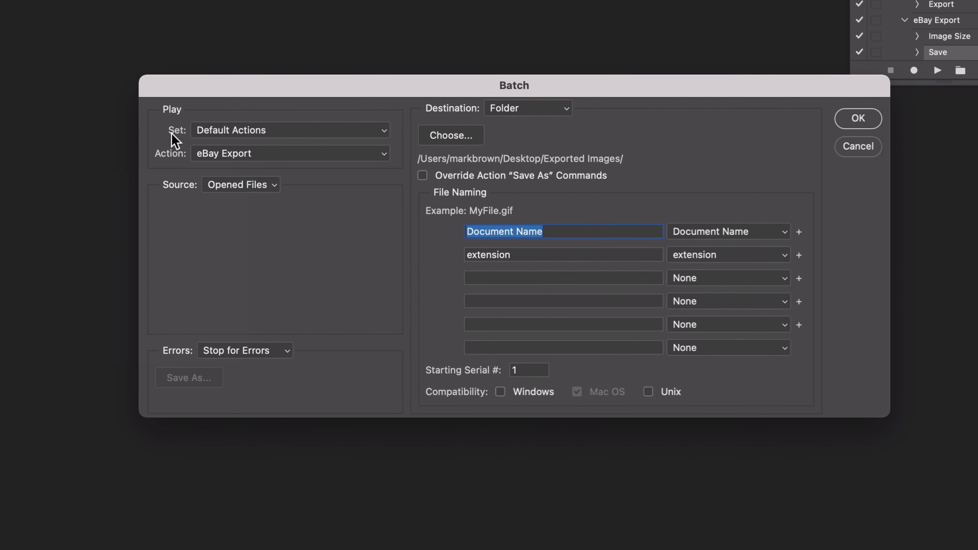
left_click(268, 186)
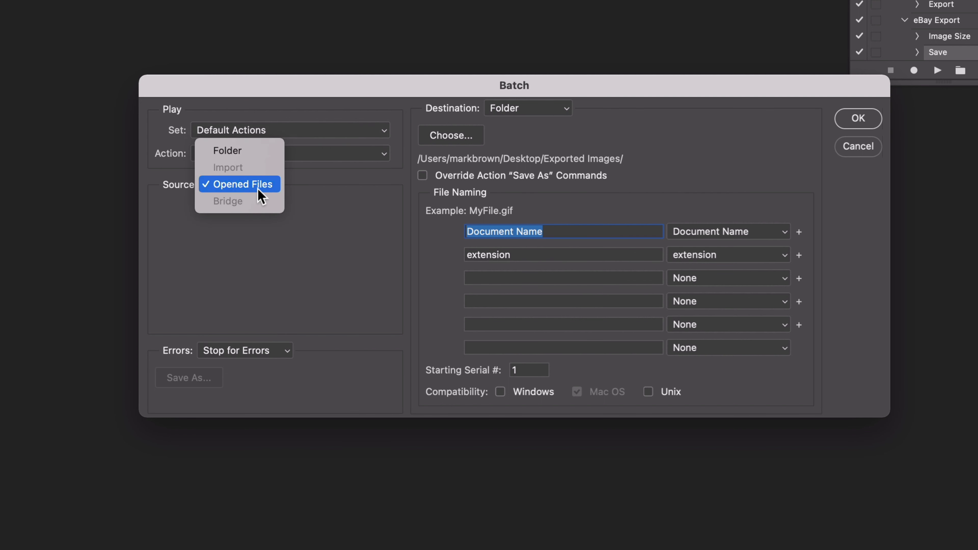
left_click(225, 184)
left_click(556, 110)
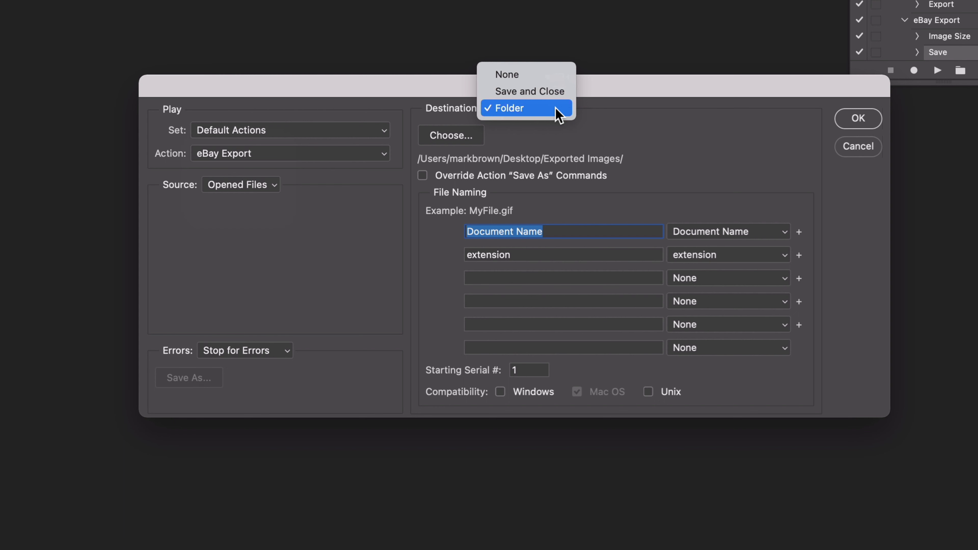
- Send batch output to Exported Images, override the action's Save As commands, and run the batch
left_click(556, 109)
left_click(464, 135)
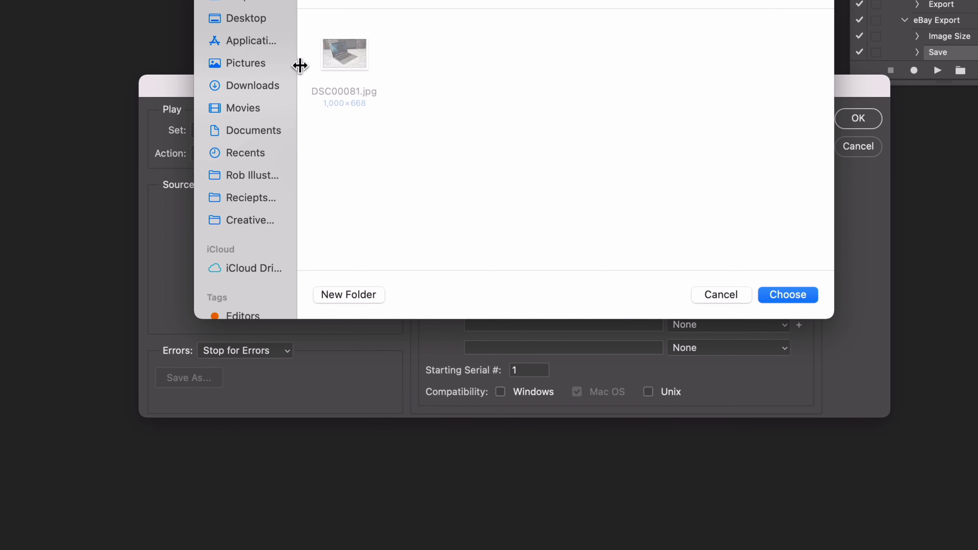
left_click(788, 294)
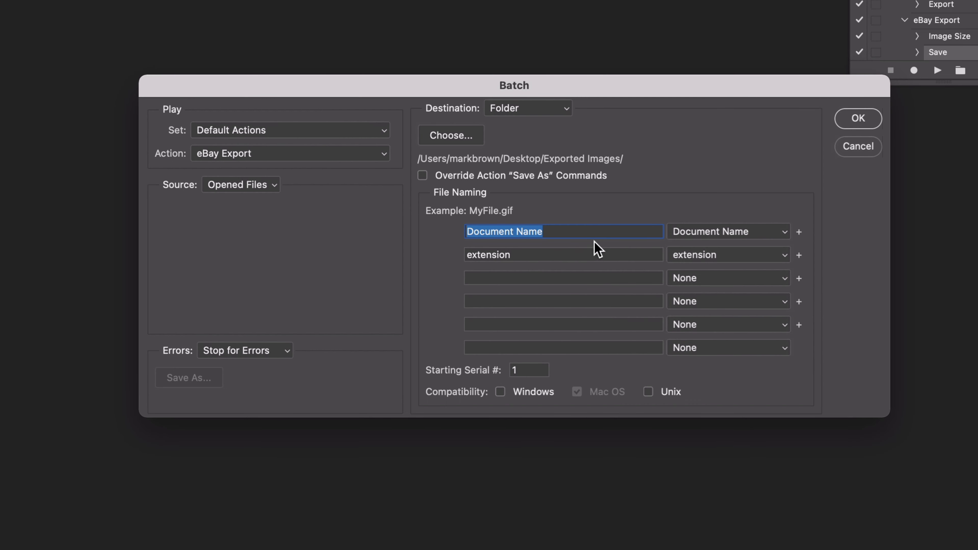
left_click(422, 175)
left_click(545, 183)
key("Return")
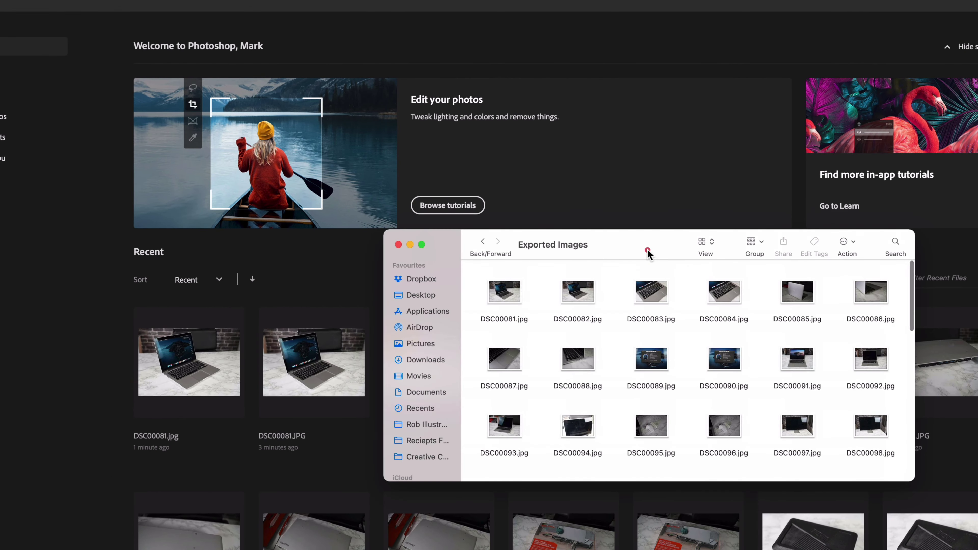
- Preview DSC00081.jpg in Exported Images and confirm via Get Info it measures 1000 × 668 pixels
left_click(647, 249)
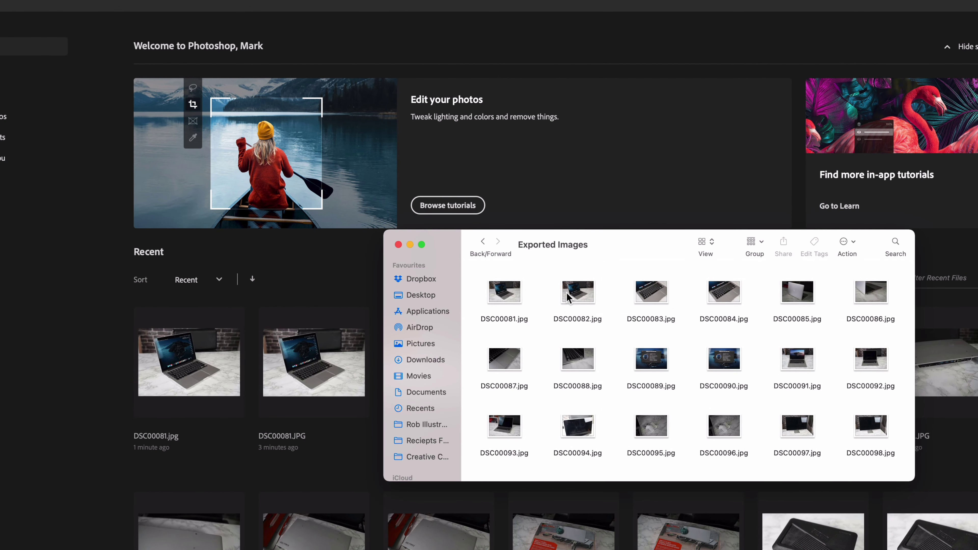
left_click(514, 300)
key("space")
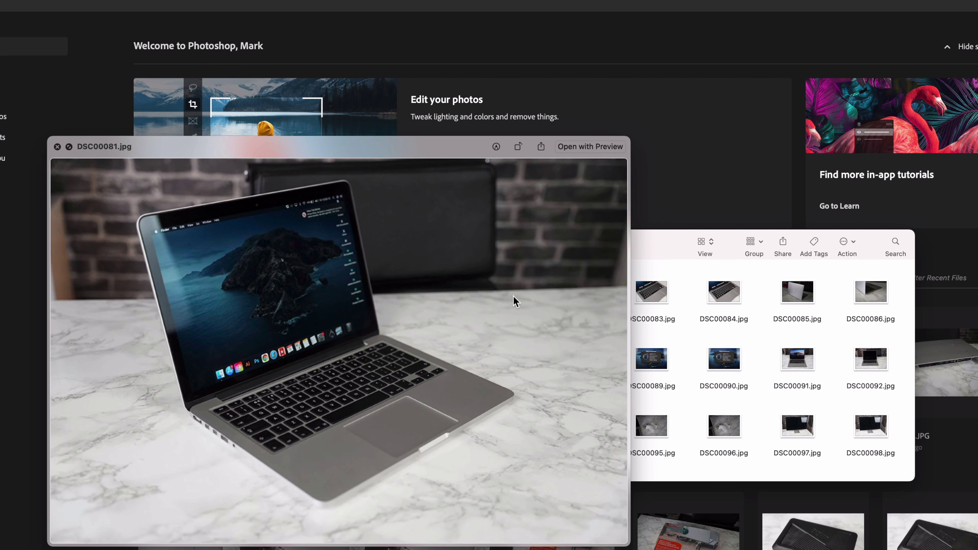
key("space")
right_click(512, 290)
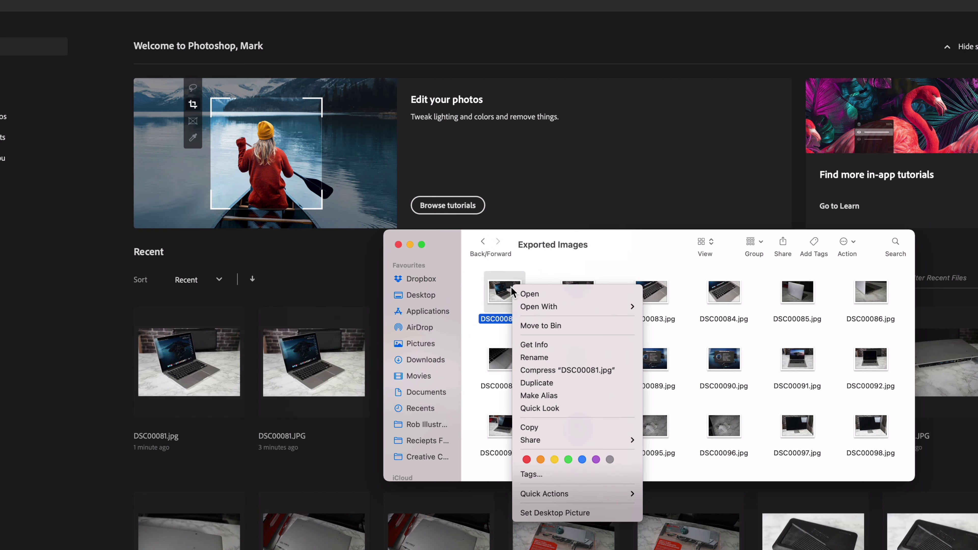
left_click(612, 344)
double_click(23, 156)
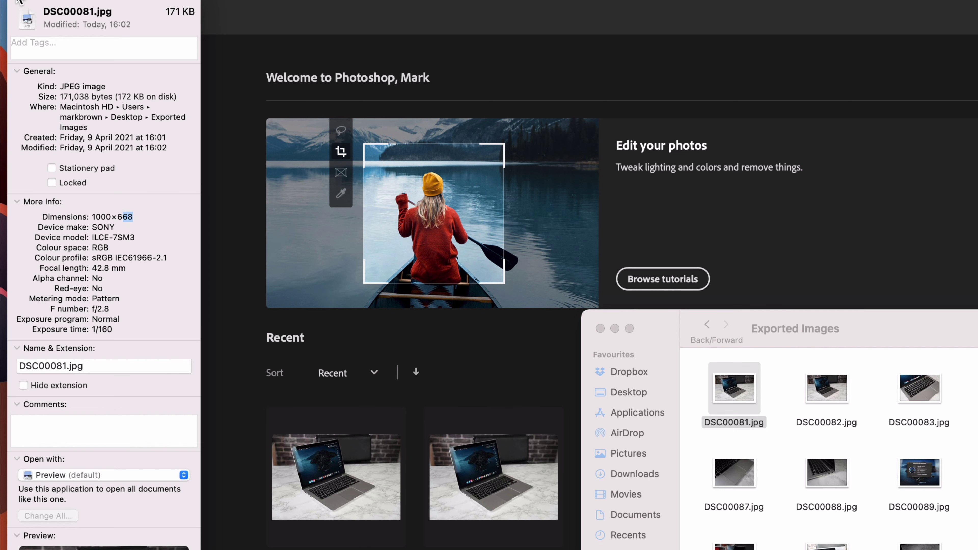
left_click(19, 2)
- Quick Look the exported DSC00082.jpg and DSC00083.jpg
left_click(826, 388)
key("space")
key("space")
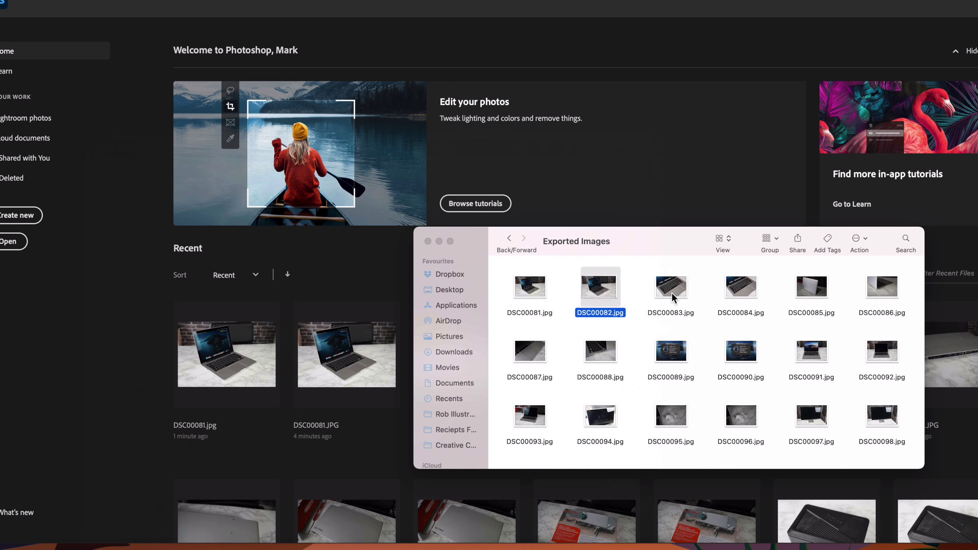
left_click(671, 292)
key("space")
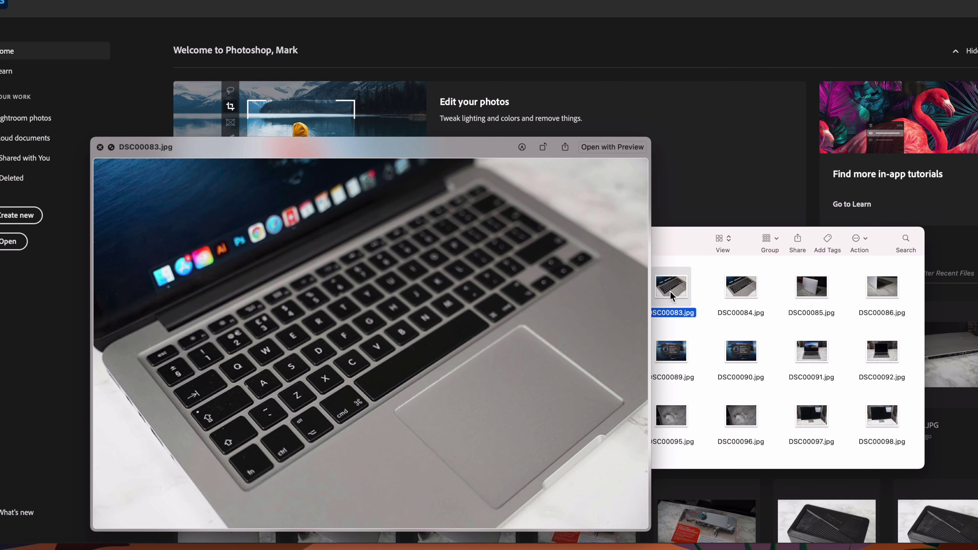
key("space")
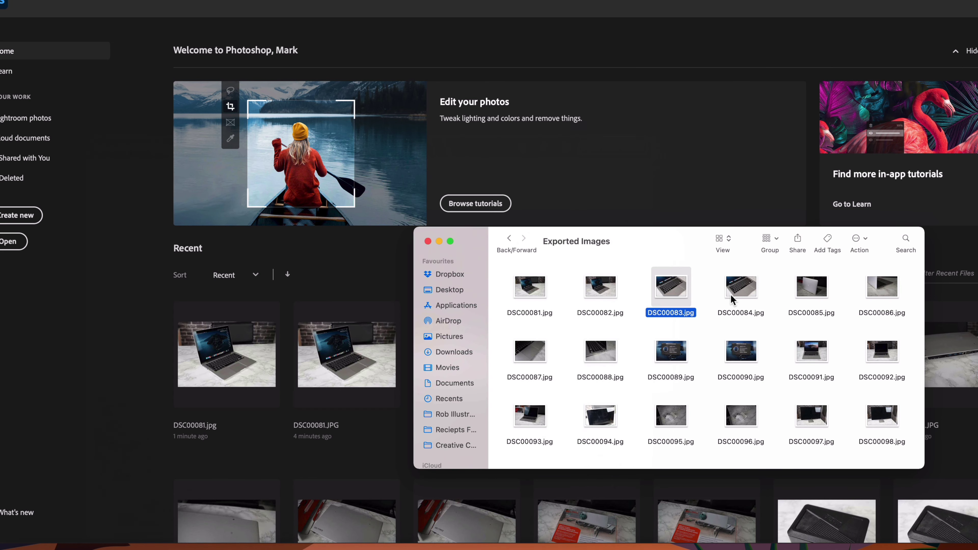